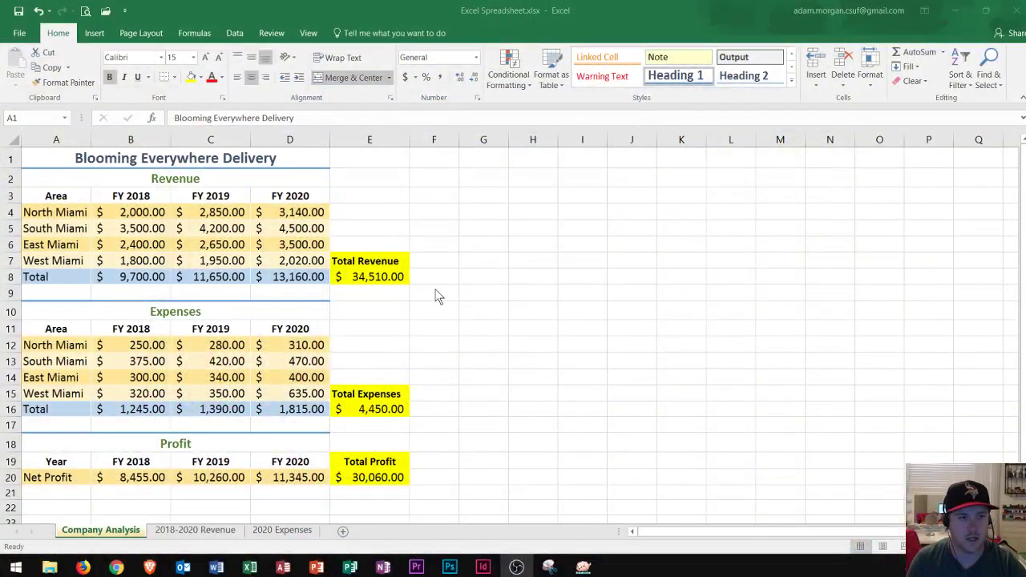
Step: View the workbook's file information page and return to the Company Analysis sheet
left_click(434, 291)
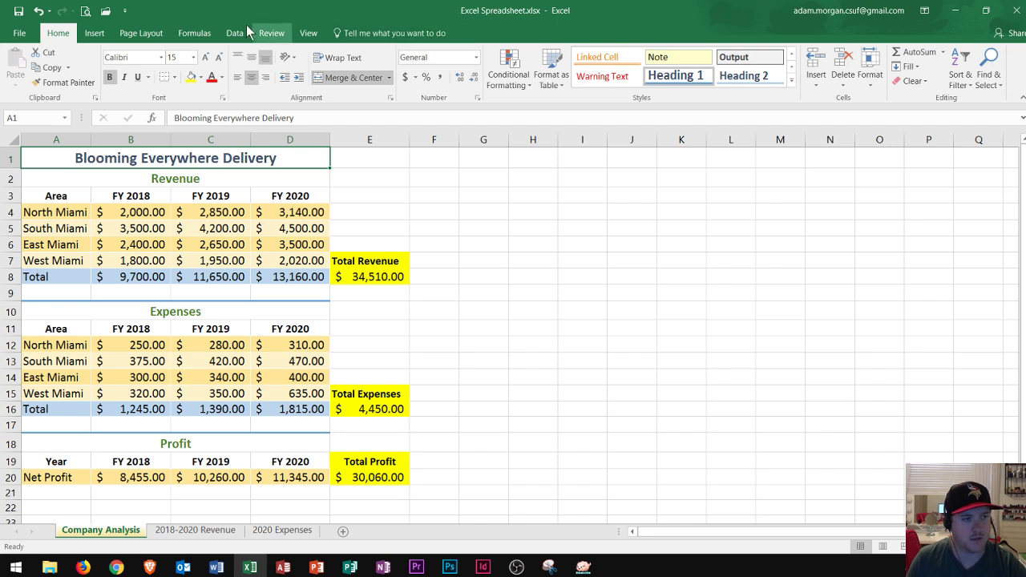
left_click(24, 33)
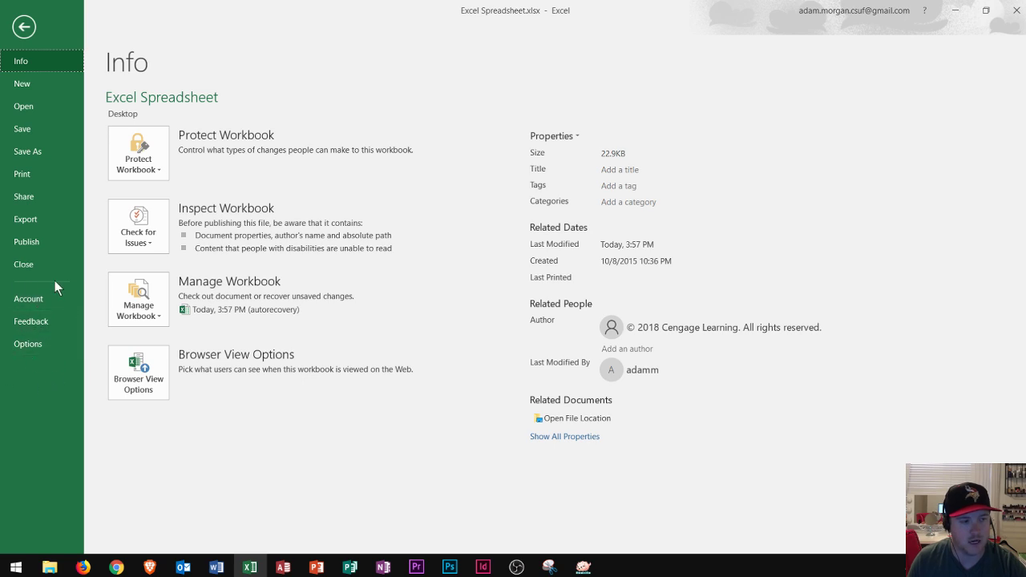
left_click(25, 29)
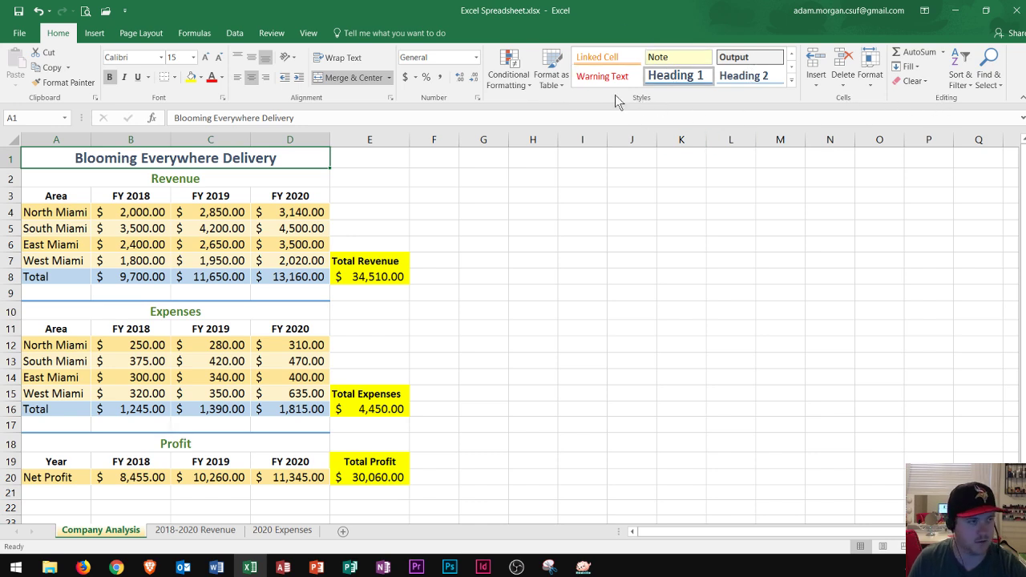
Step: Look through the Insert, Page Layout, Formulas, Data, Review and View commands, and return to the Home commands
left_click(93, 36)
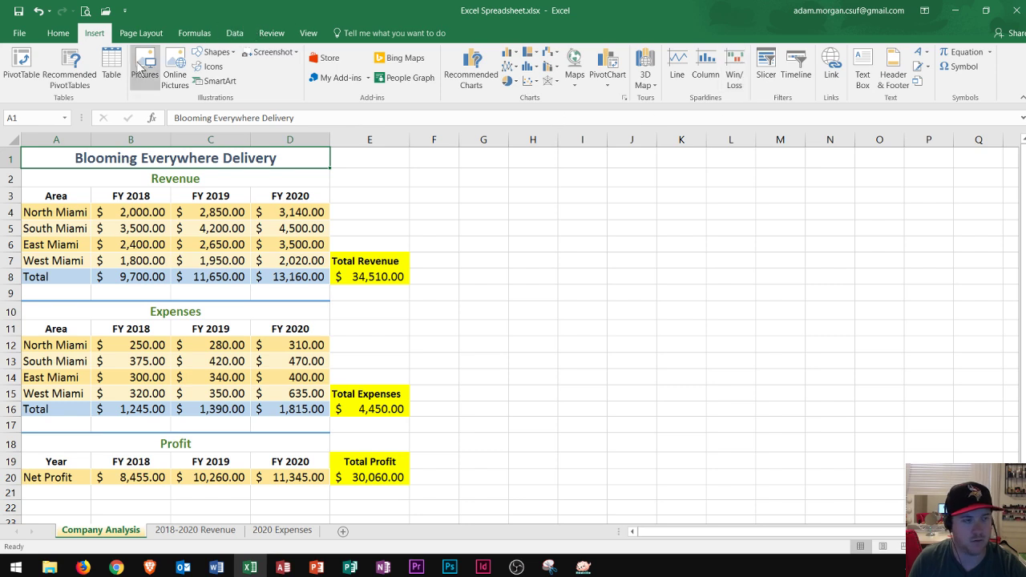
left_click(127, 30)
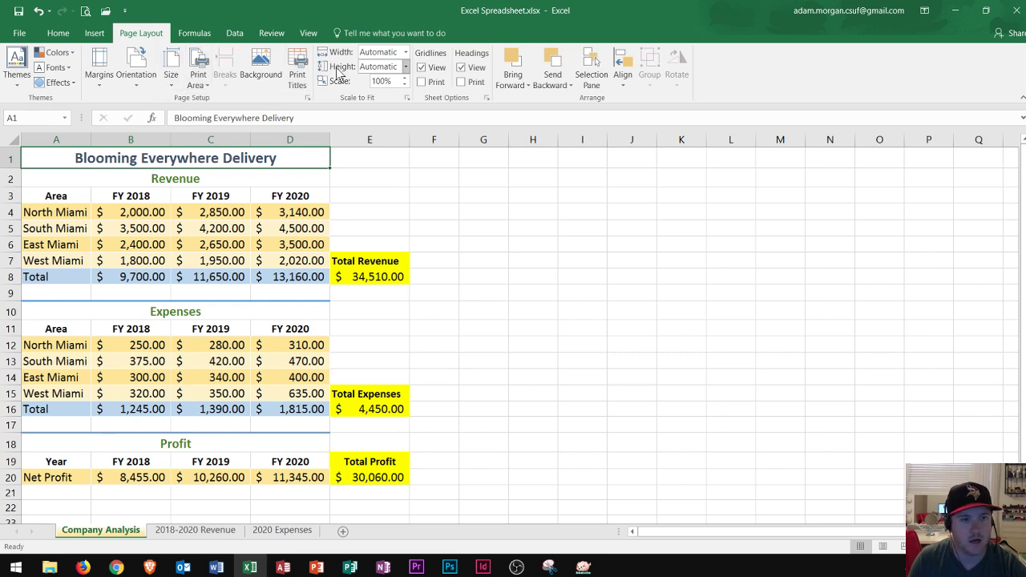
left_click(194, 34)
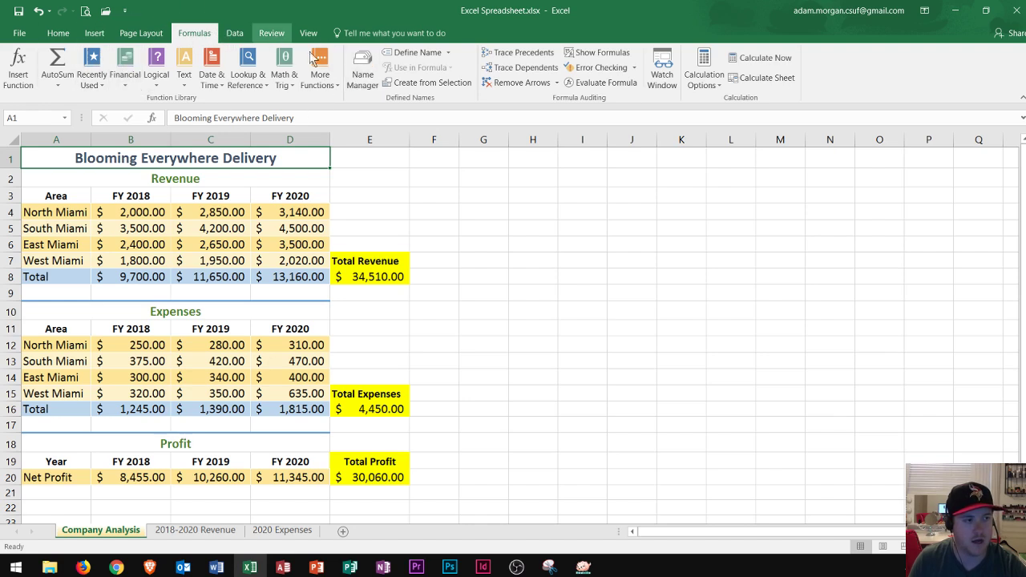
left_click(233, 36)
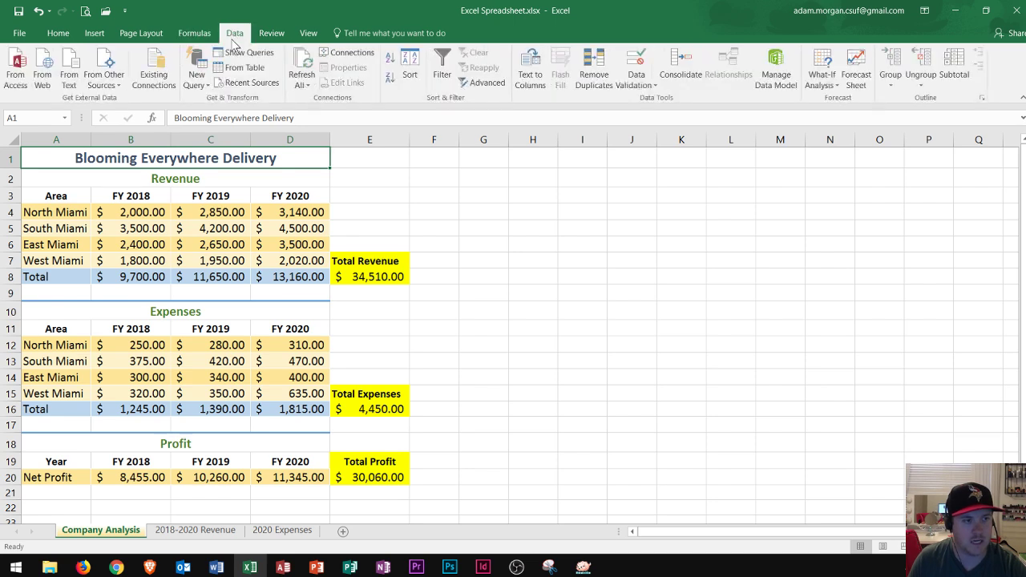
left_click(271, 35)
left_click(309, 36)
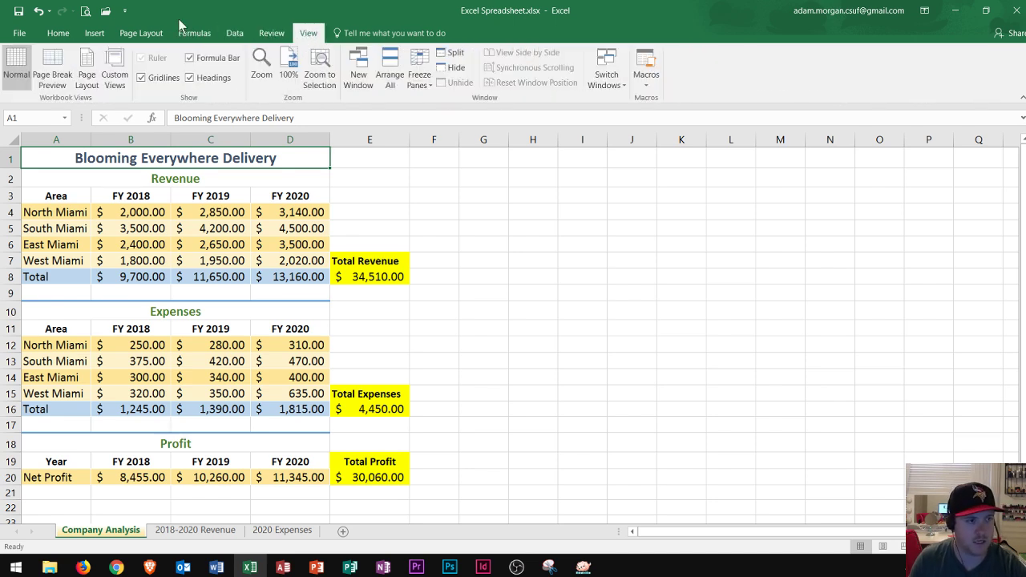
left_click(63, 32)
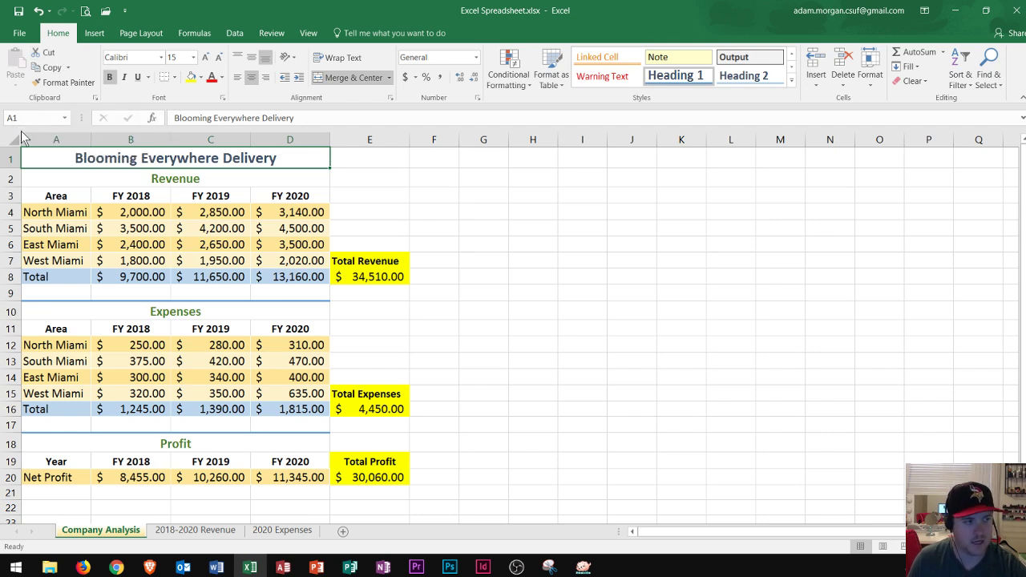
Step: Inspect title cell A1's reference in the Name Box and its text in the formula bar, leaving the content unedited
left_click(26, 118)
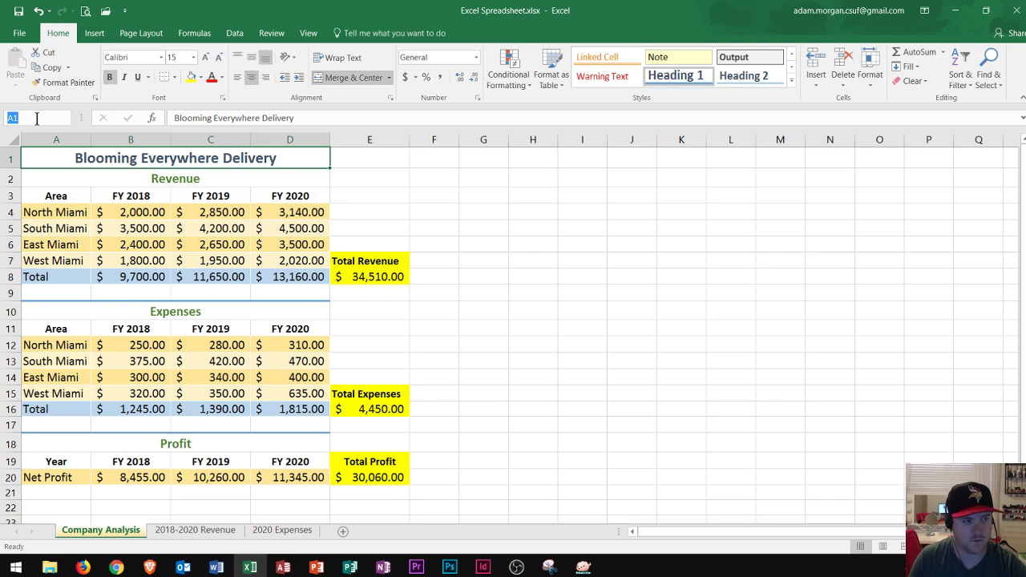
left_click(201, 117)
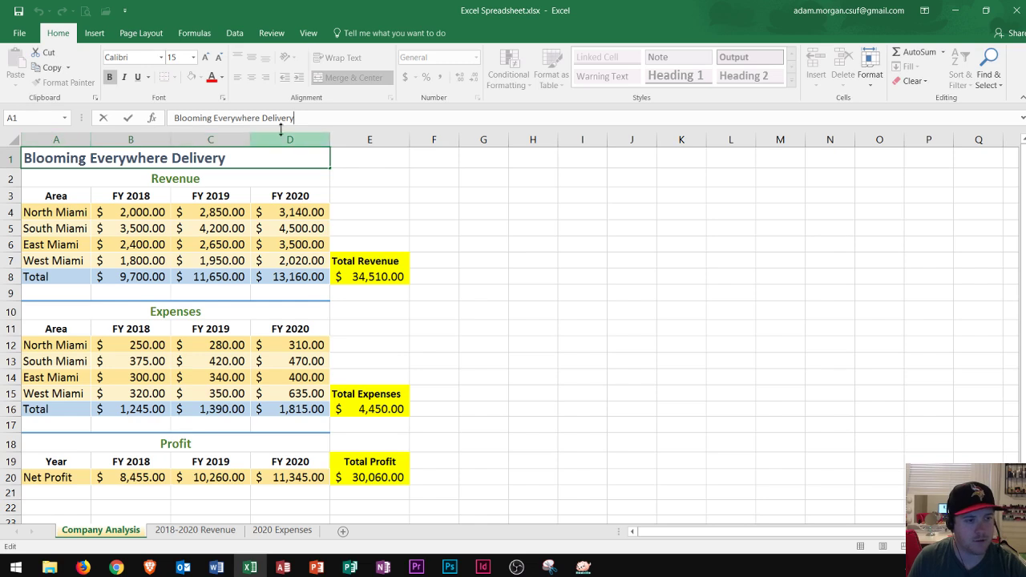
key("Tab")
left_click(138, 158)
key("alt+h")
key("a")
key("c")
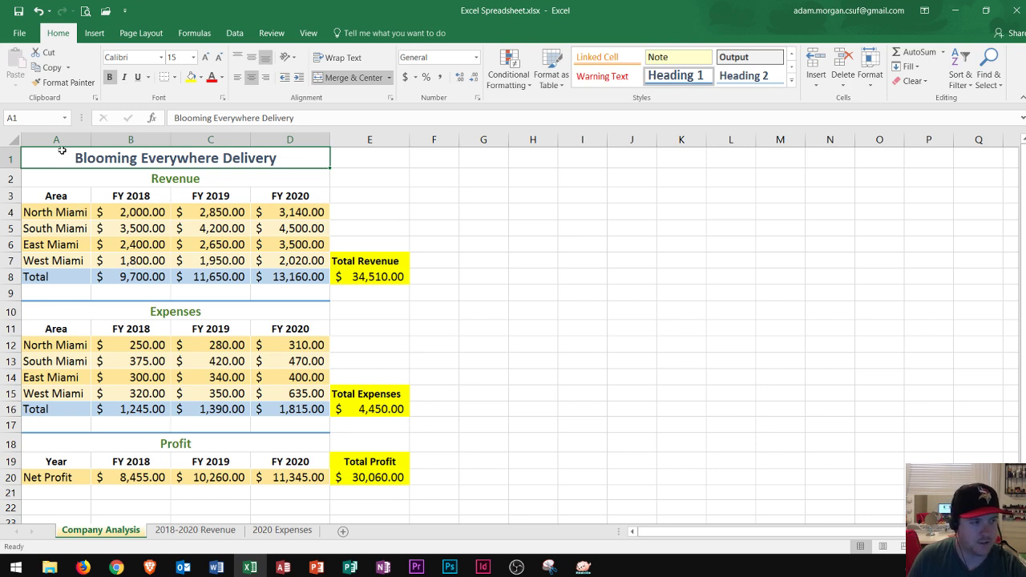
Step: Highlight the data columns of the sheet one by one through column E
left_click_drag(56, 140, 290, 139)
mouse_move(130, 139)
left_mouse_down()
mouse_move(121, 137)
mouse_move(148, 142)
left_mouse_up()
left_click(211, 140)
left_click(290, 140)
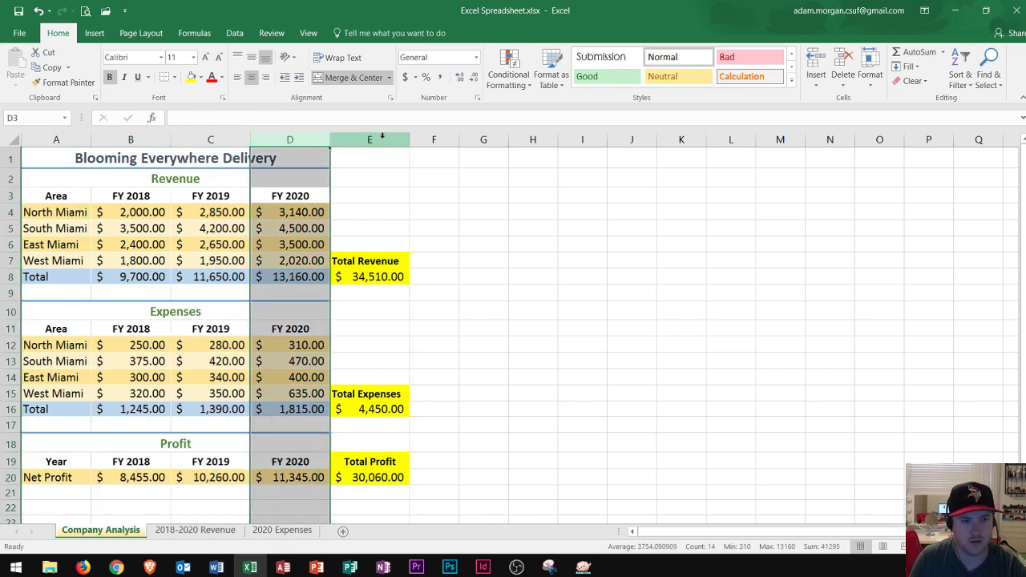
left_click(353, 139)
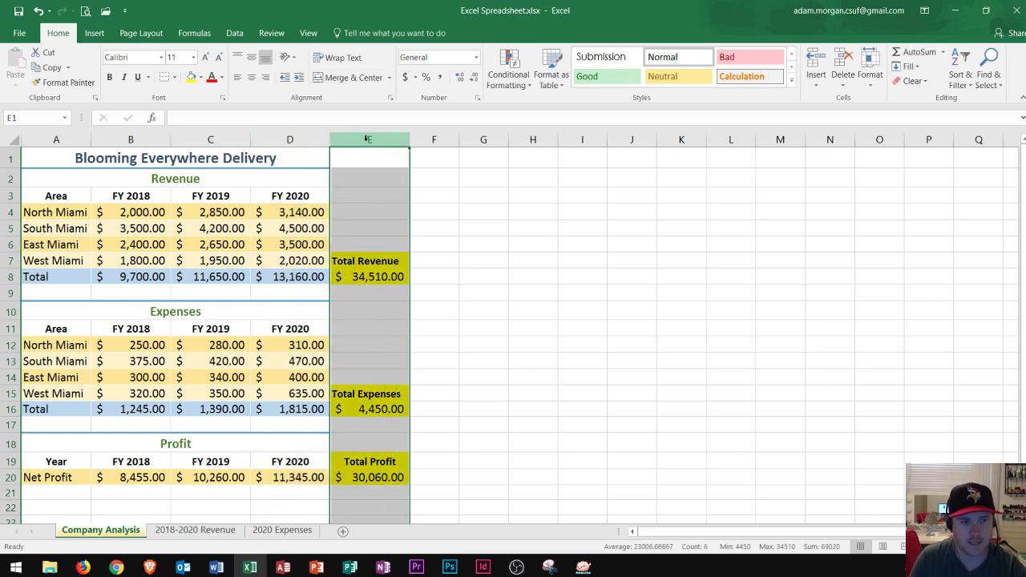
Step: Jump along row 1 to the sheet's very last column and return to cell A1
left_click_drag(388, 138, 884, 139)
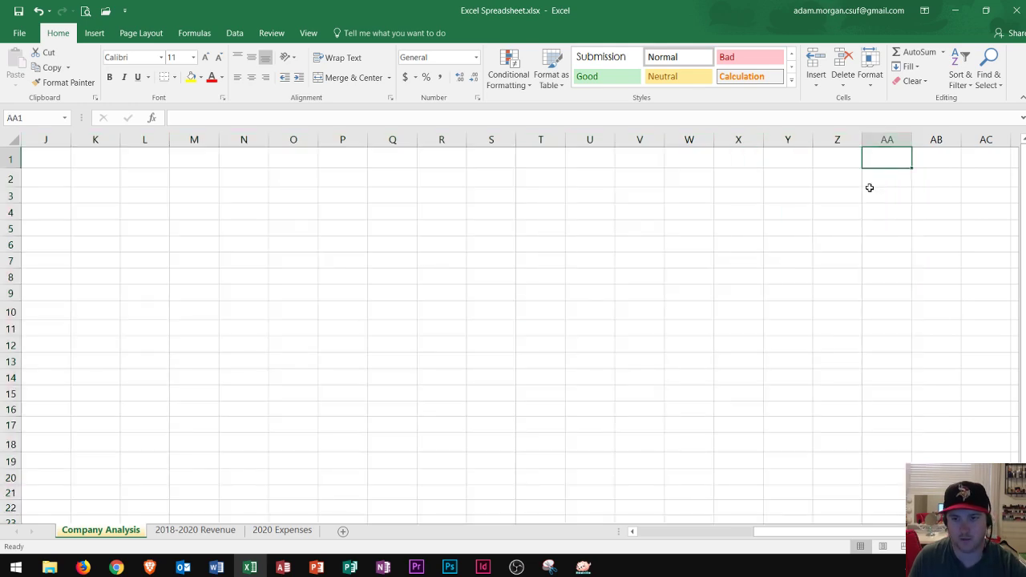
key("ctrl+Right")
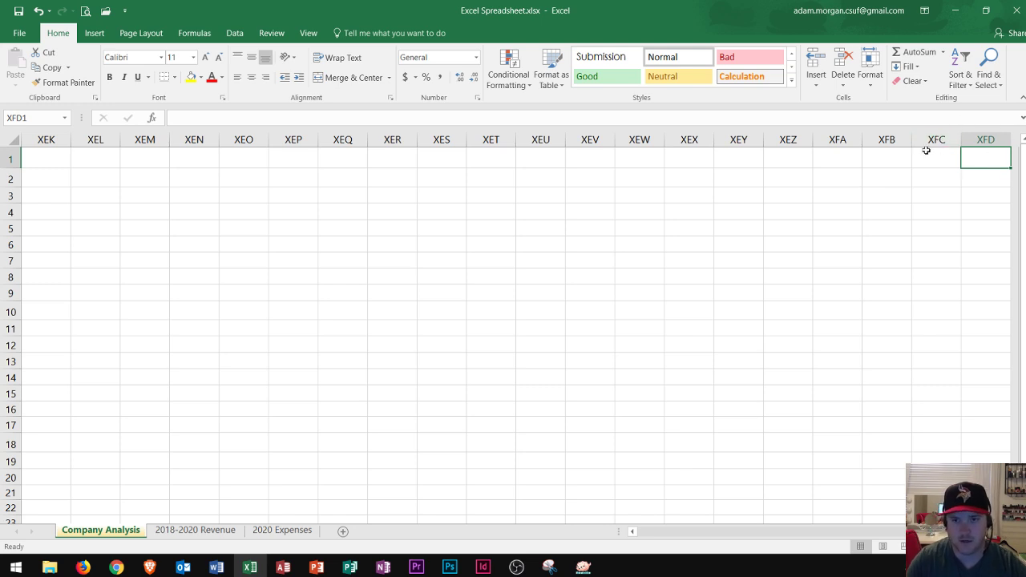
key("ctrl+Left")
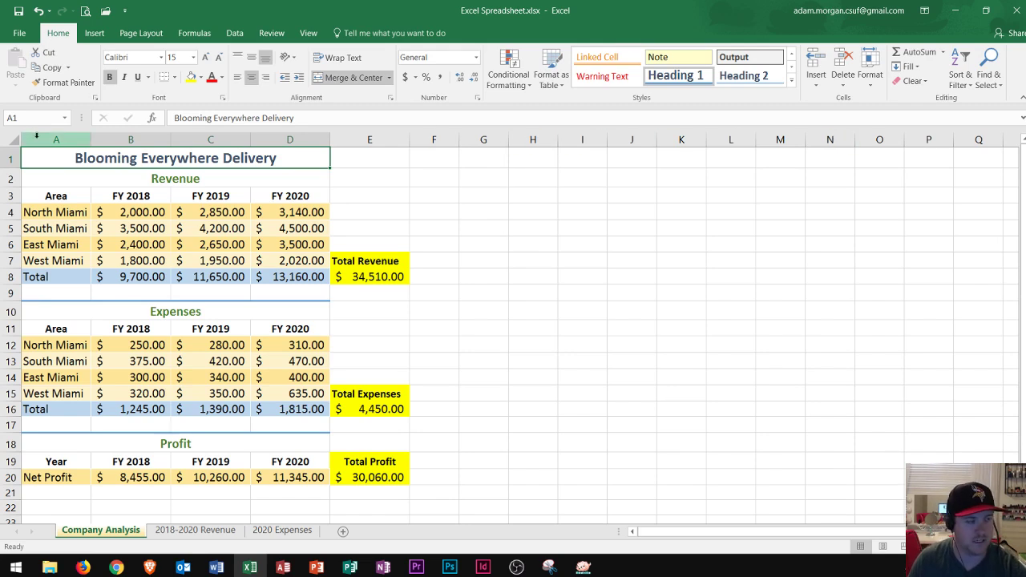
Step: Select the data columns individually once more, finishing with column E
left_click(131, 139)
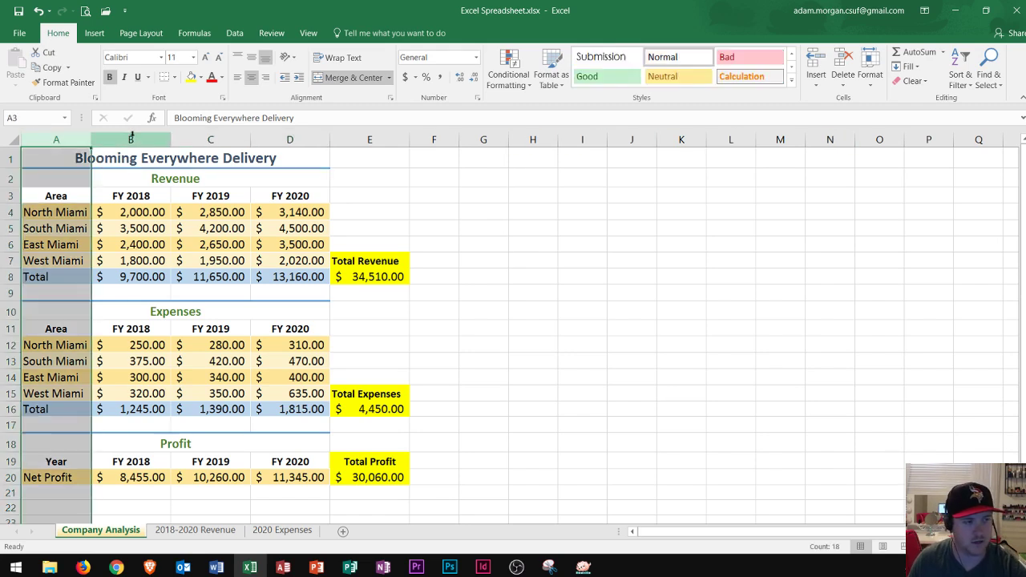
left_click(196, 140)
left_click(289, 140)
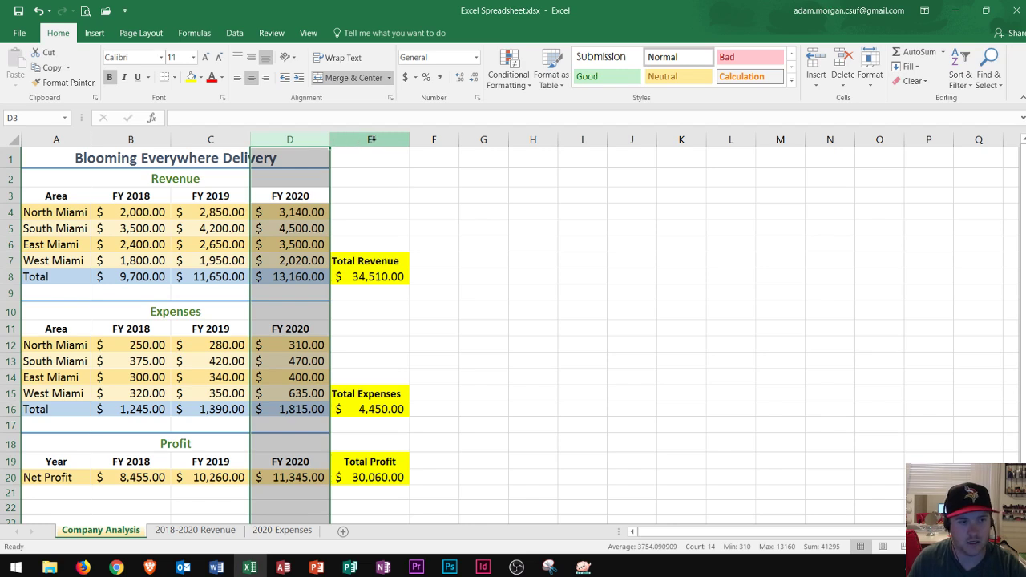
left_click(373, 140)
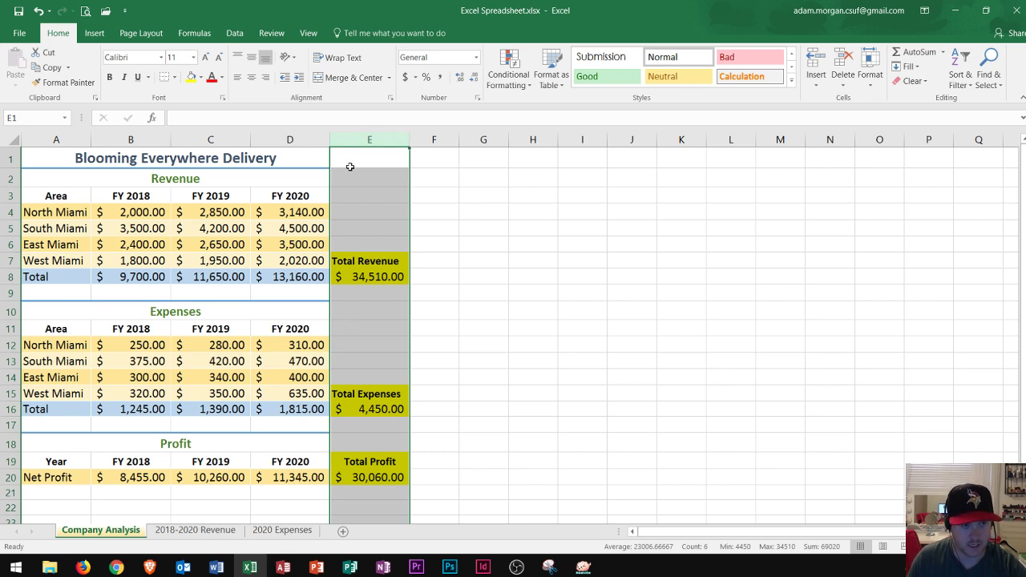
Step: Highlight rows 1, 2 and 3 individually, going through them twice
left_click(4, 158)
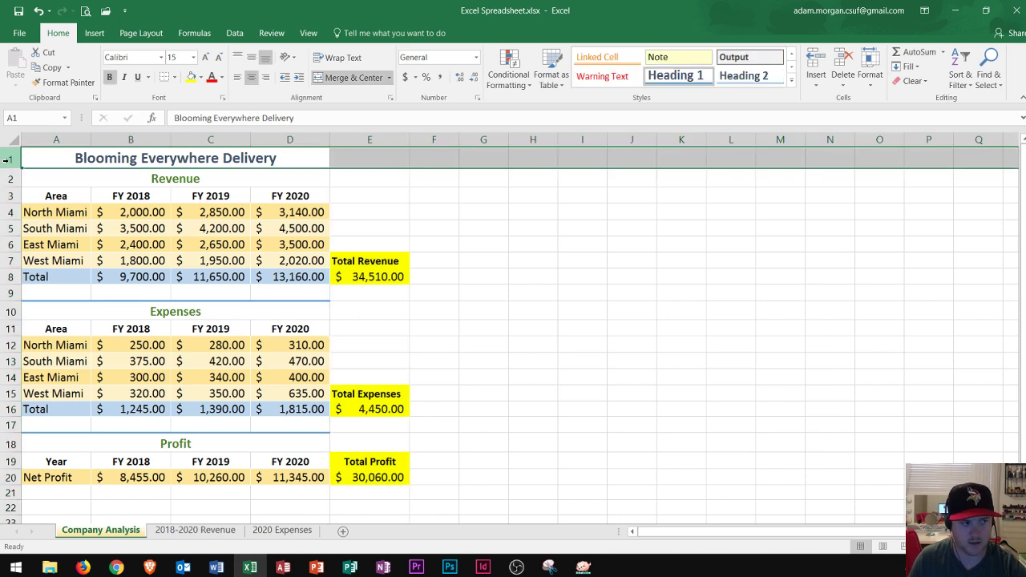
left_click(8, 179)
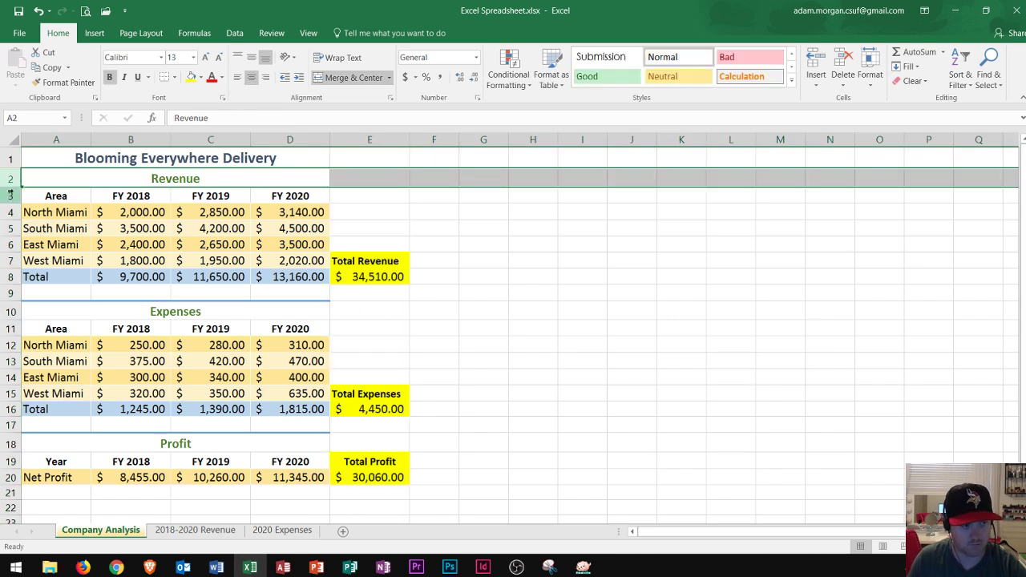
left_click(10, 196)
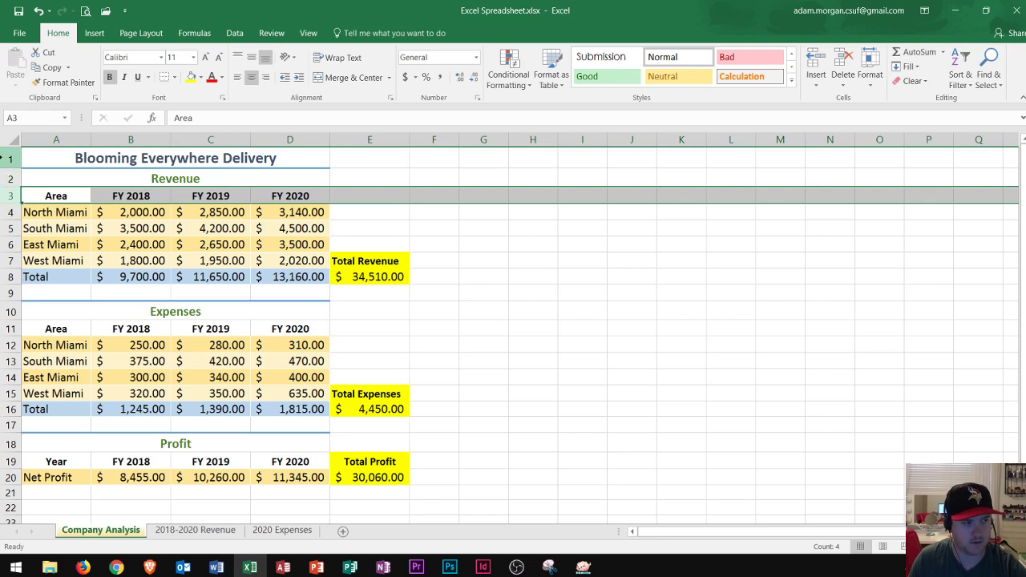
left_click(7, 158)
left_click(8, 179)
left_click(10, 195)
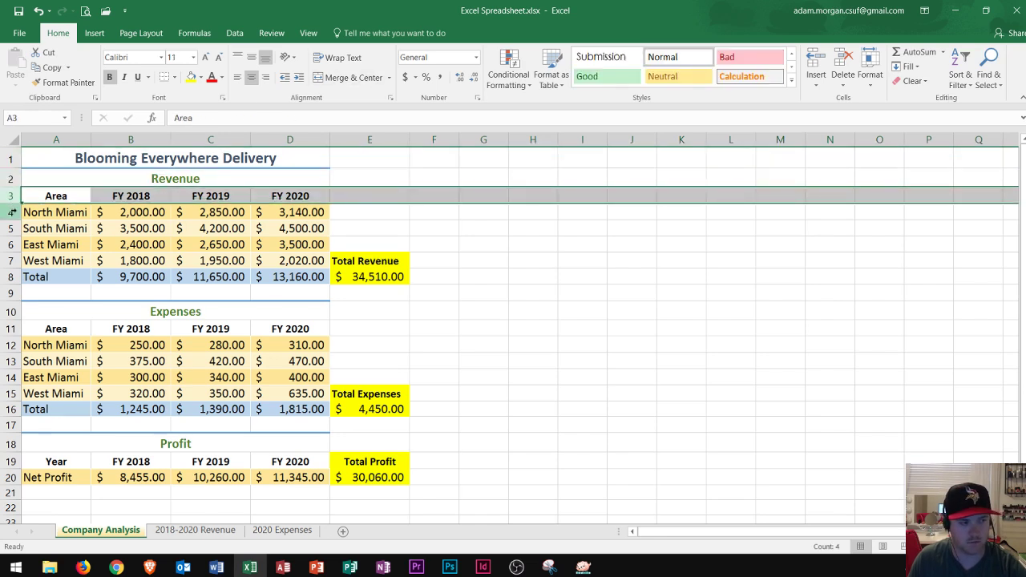
Step: Jump from cell G6 to the bottom of the sheet and select the very last row
left_click(460, 245)
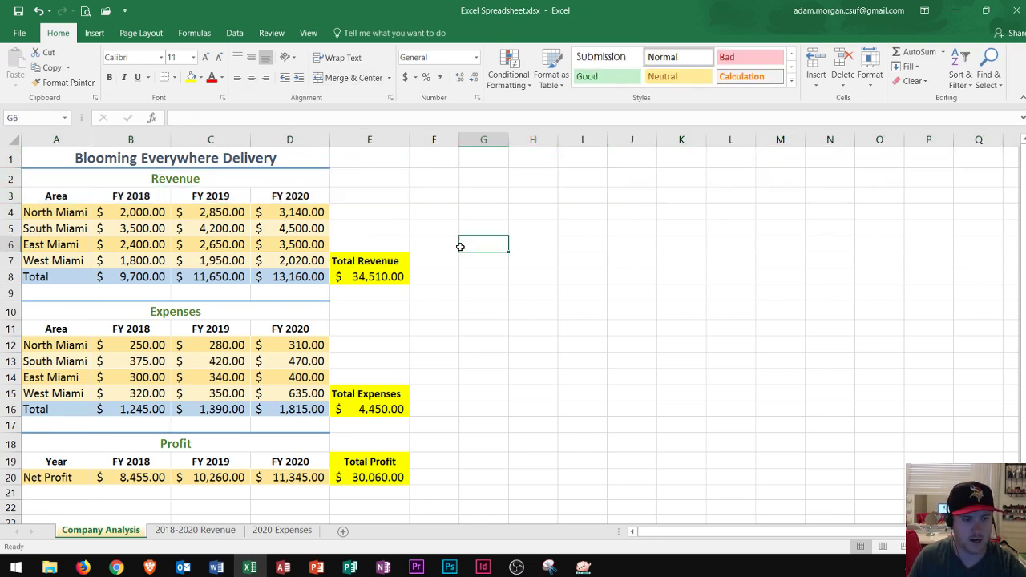
key("ctrl+Down")
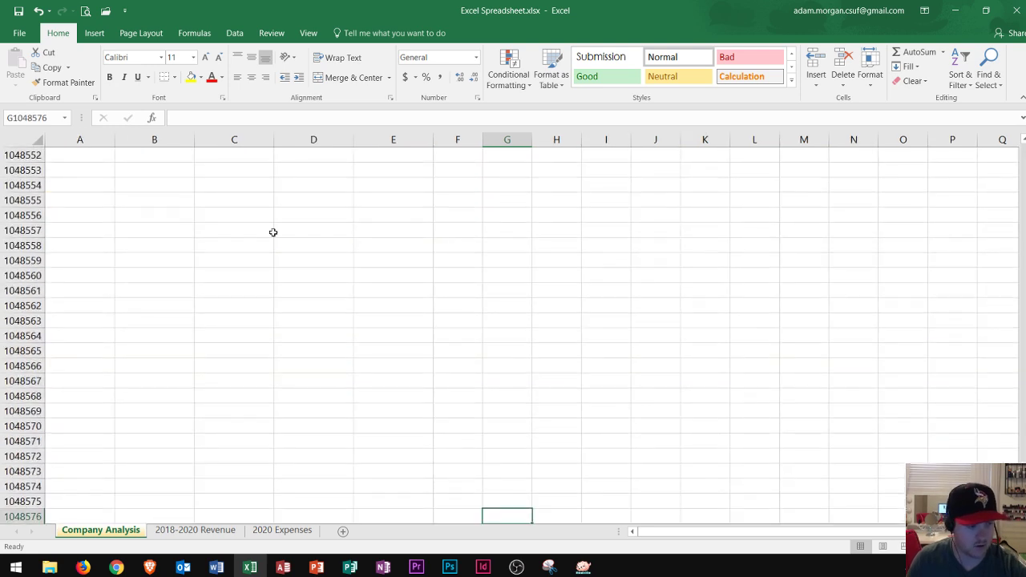
left_click(24, 517)
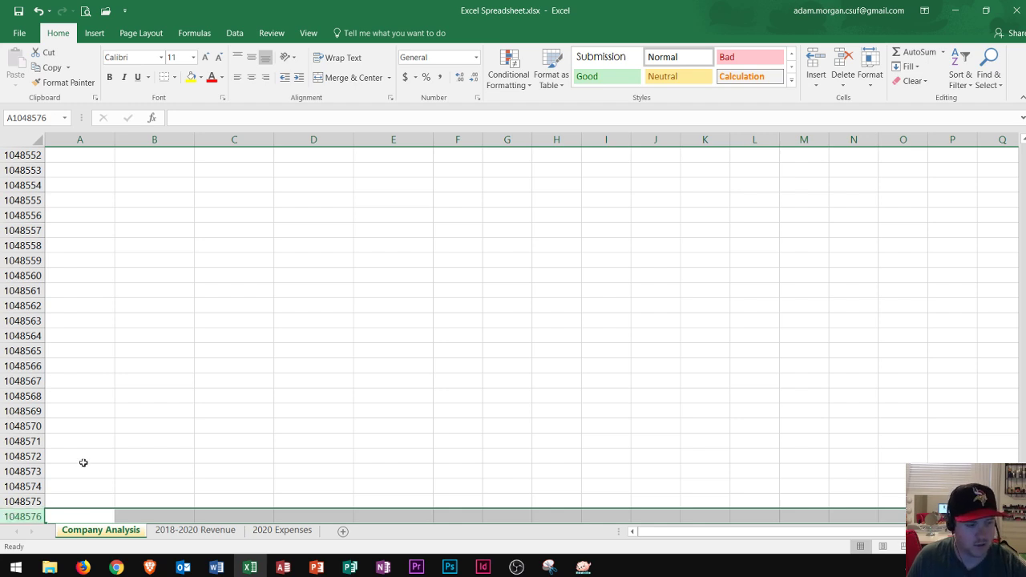
Step: Travel from a cell near the bottom of column E up through the data blocks to title cell A1
left_click(376, 464)
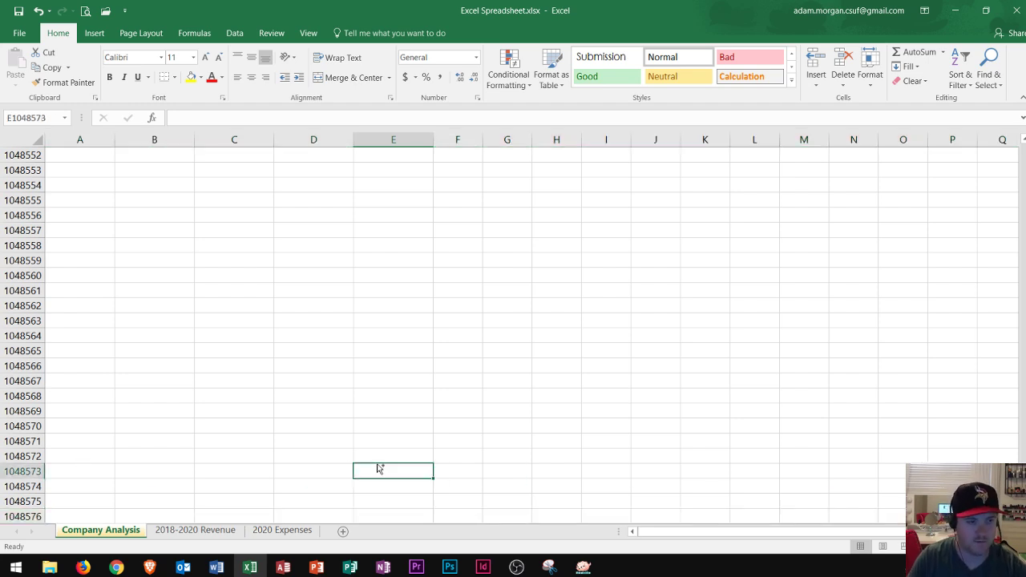
key("ctrl+Up")
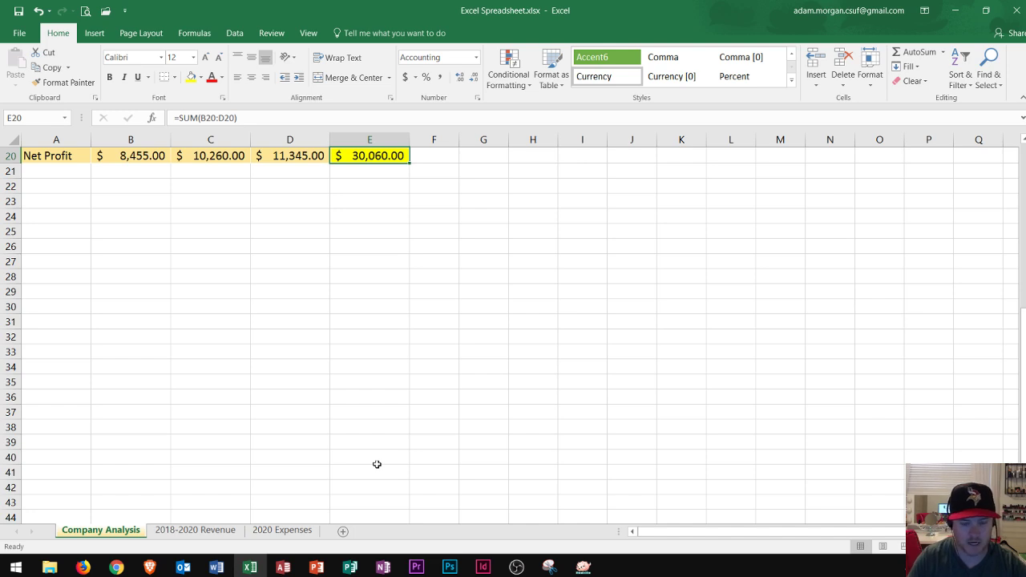
key("ctrl+Up")
key("ctrl+Up")
key("ctrl+Up")
key("ctrl+Up")
key("ctrl+Up")
key("ctrl+Up")
key("ctrl+Left")
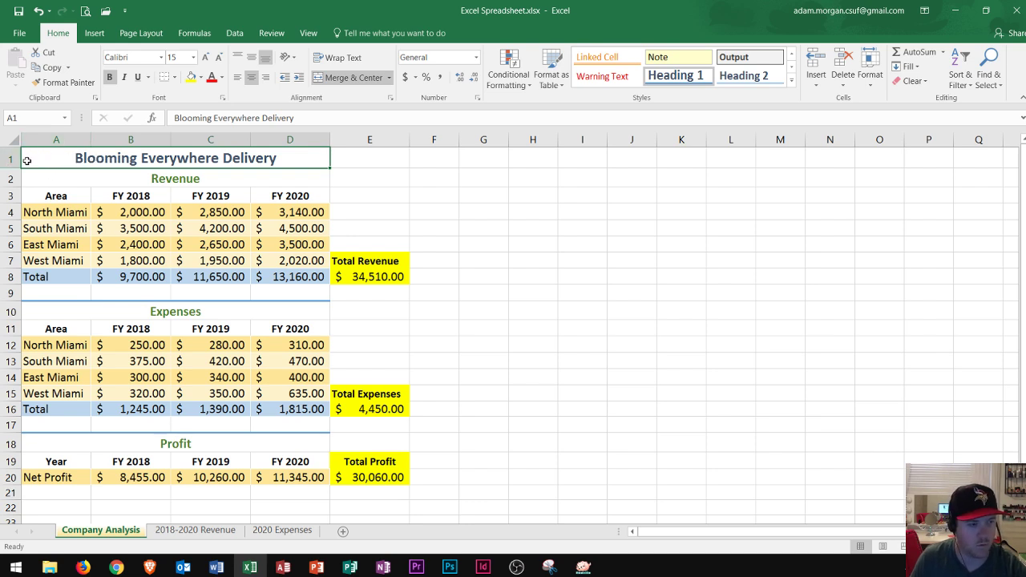
Step: Select several individual cells around the sheet, including E2, F7 and I4
left_click(48, 184)
left_click(401, 178)
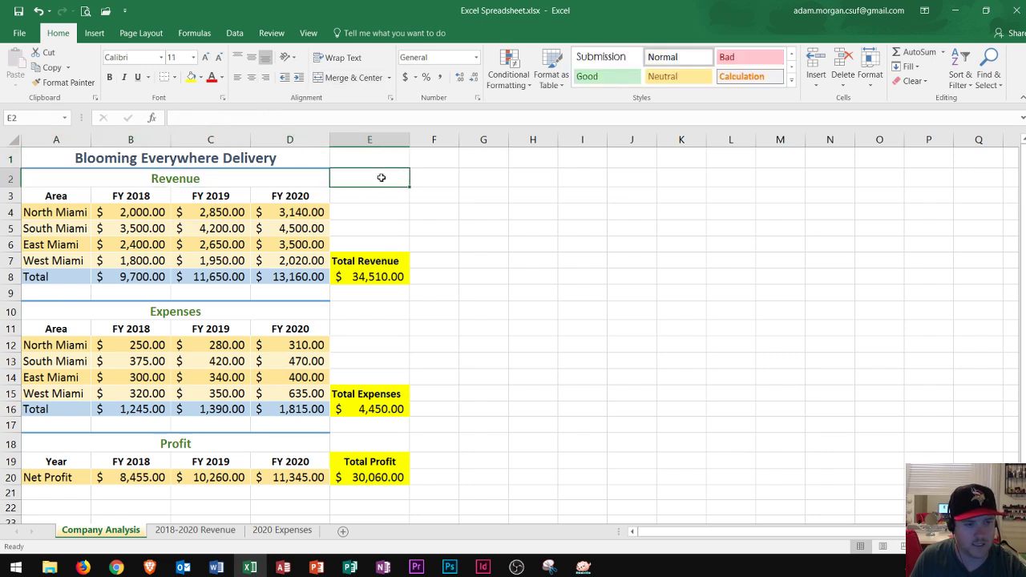
left_click(561, 183)
left_click(560, 257)
left_click(435, 265)
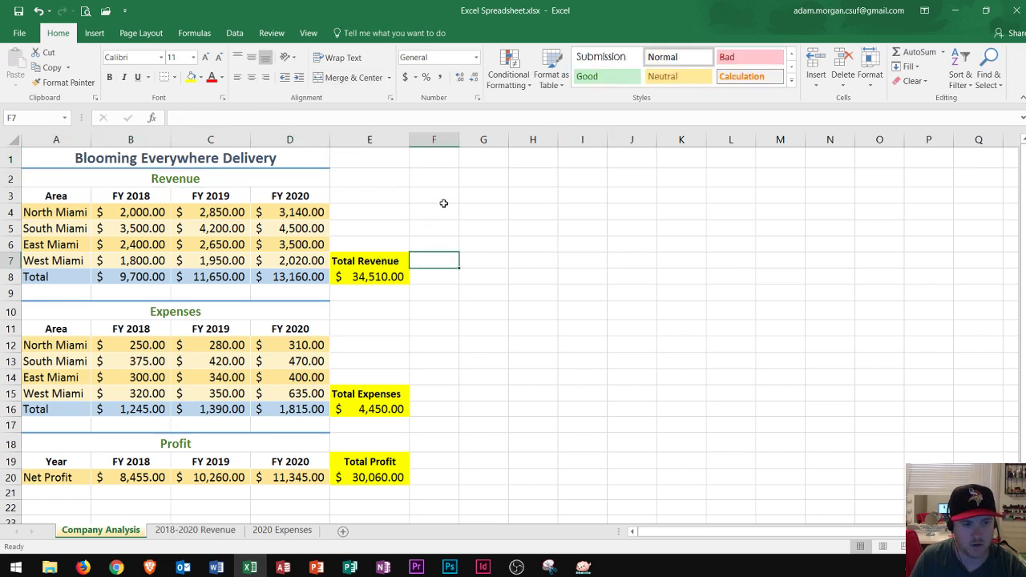
left_click(447, 202)
left_click(559, 204)
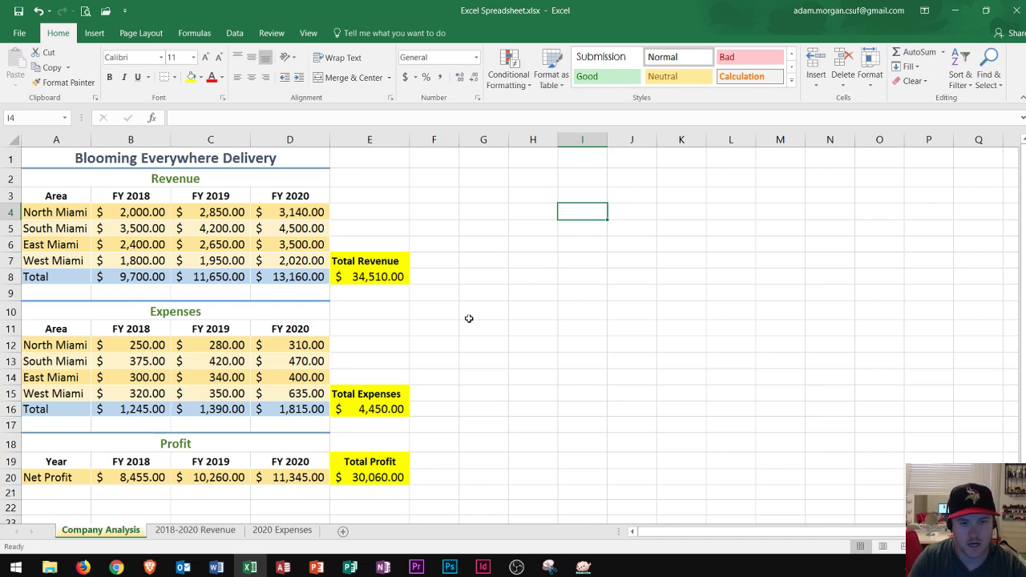
Step: Move the active cell one cell at a time through the blank area beside the revenue table to E3, and select the Area header in A3
key("Left")
key("Left")
key("Up")
key("Right")
key("Right")
key("Right")
key("Down")
key("Down")
key("Left")
key("Left")
key("Left")
key("Up")
key("Up")
key("Right")
key("Right")
key("Down")
key("Left")
key("Left")
key("Up")
key("Left")
key("Left")
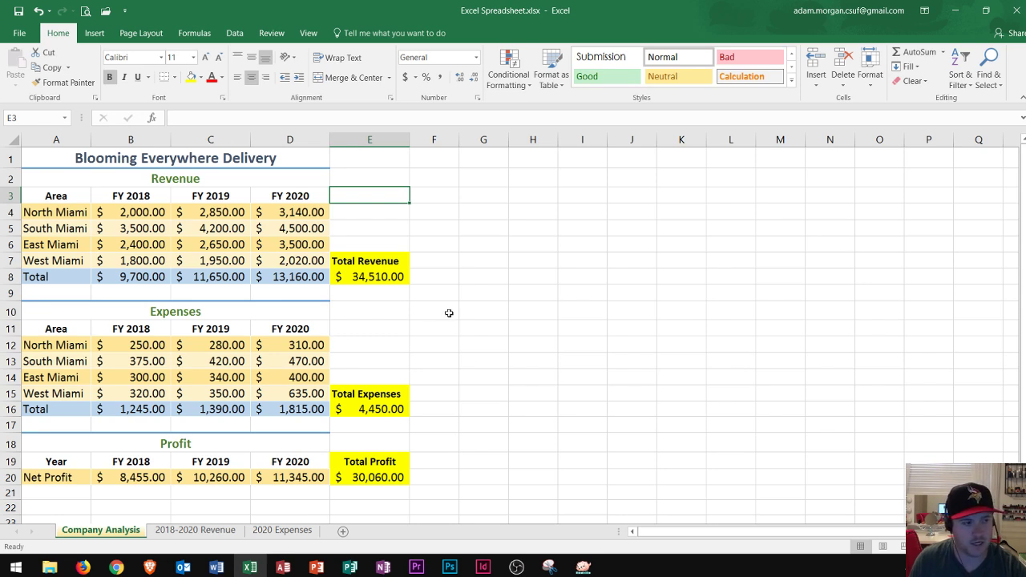
left_click(60, 195)
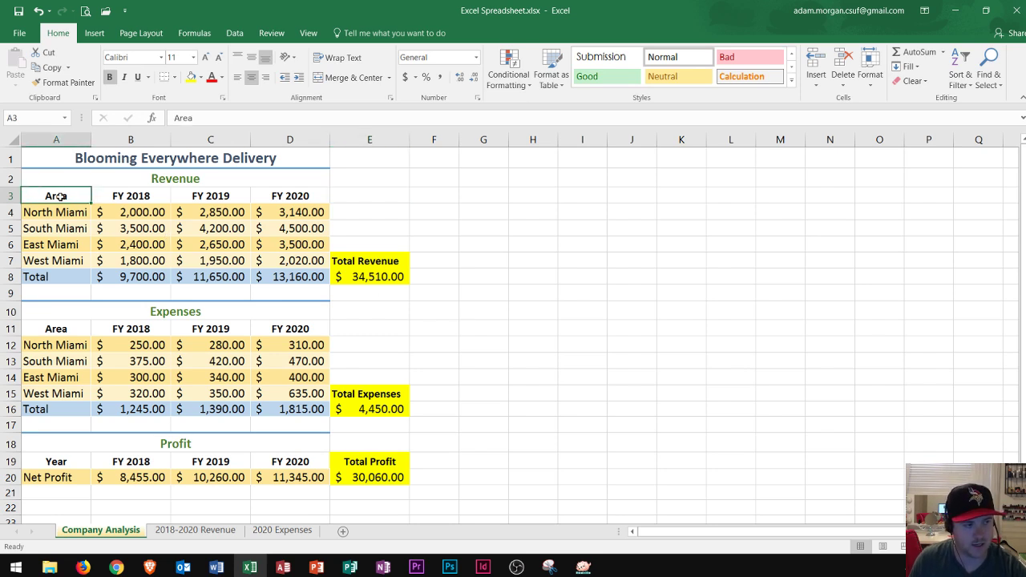
Step: Select the FY 2018, FY 2019 and FY 2020 revenue headers individually, and the whole header range A3:D3
left_click(128, 195)
left_click(210, 199)
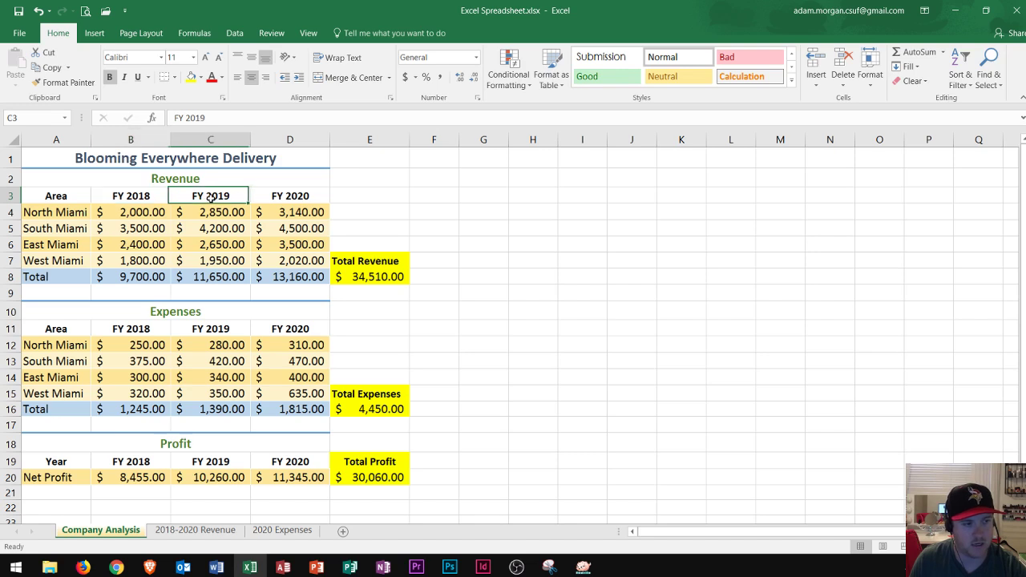
left_click(302, 195)
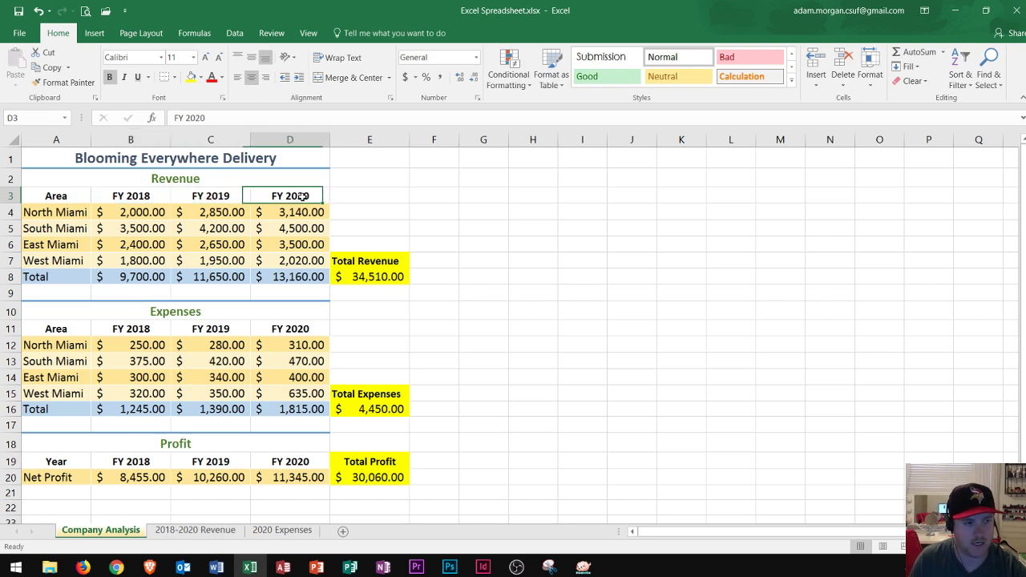
left_click(55, 196)
left_click_drag(56, 196, 295, 197)
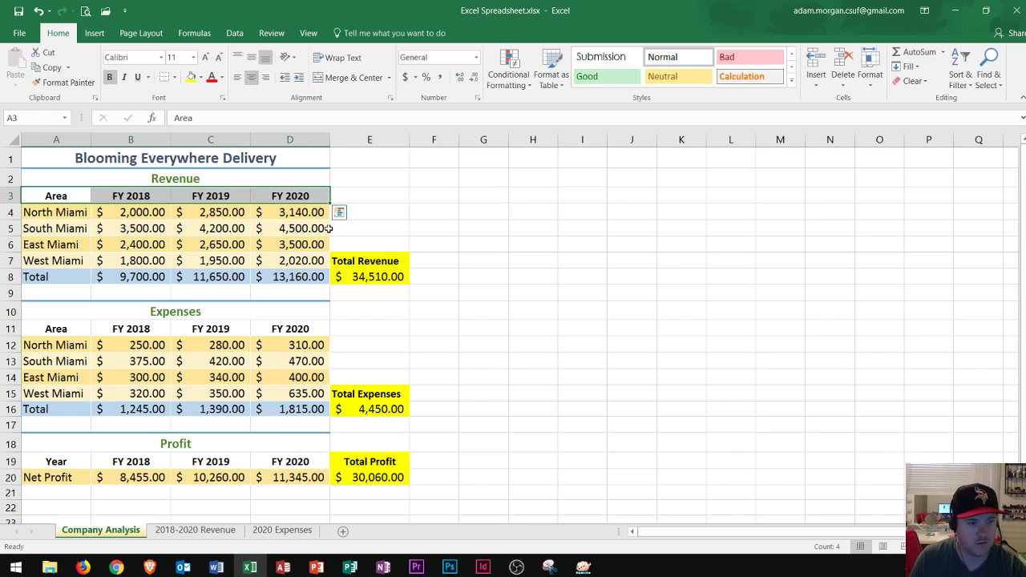
Step: Select the FY 2018 revenue range B4:B8, and the Total Revenue amount in E8, Total Expenses label and Total Profit label individually
left_click(127, 211)
left_click_drag(127, 212, 107, 272)
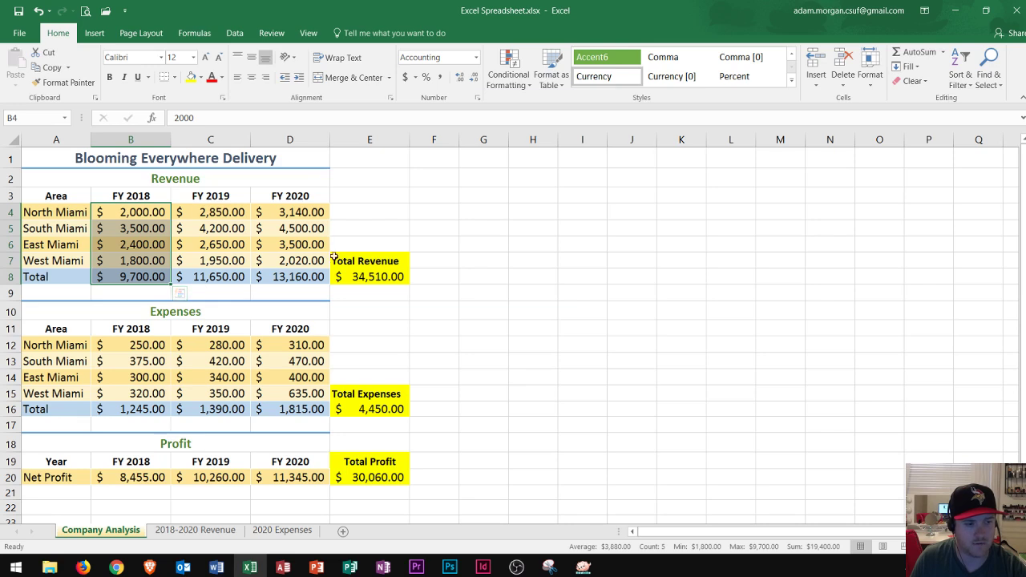
left_click(367, 279)
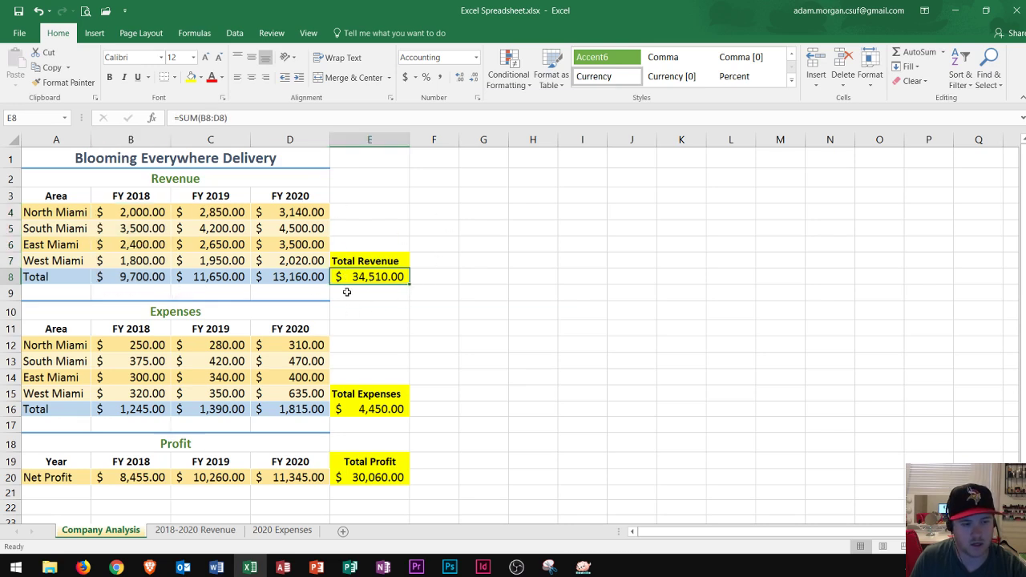
left_click(358, 393)
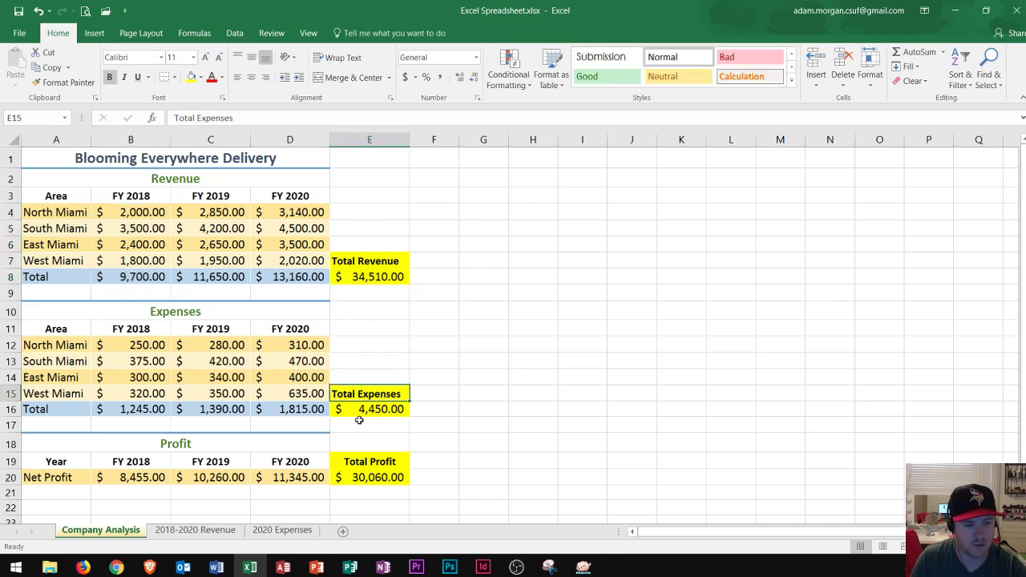
left_click(359, 462)
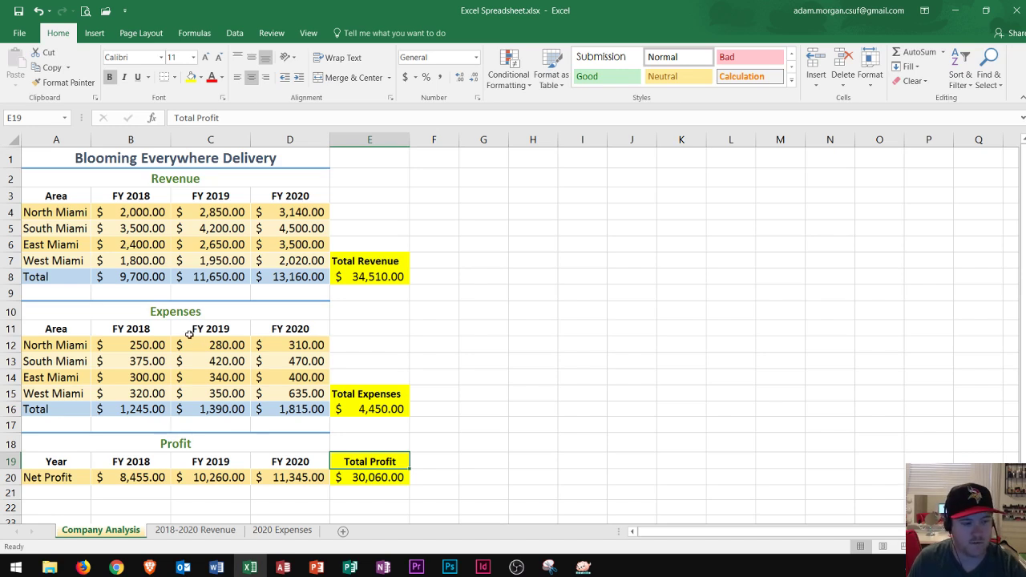
Step: View the charts on the 2018-2020 Revenue and 2020 Expenses sheets, and return to the Company Analysis sheet
left_click(204, 533)
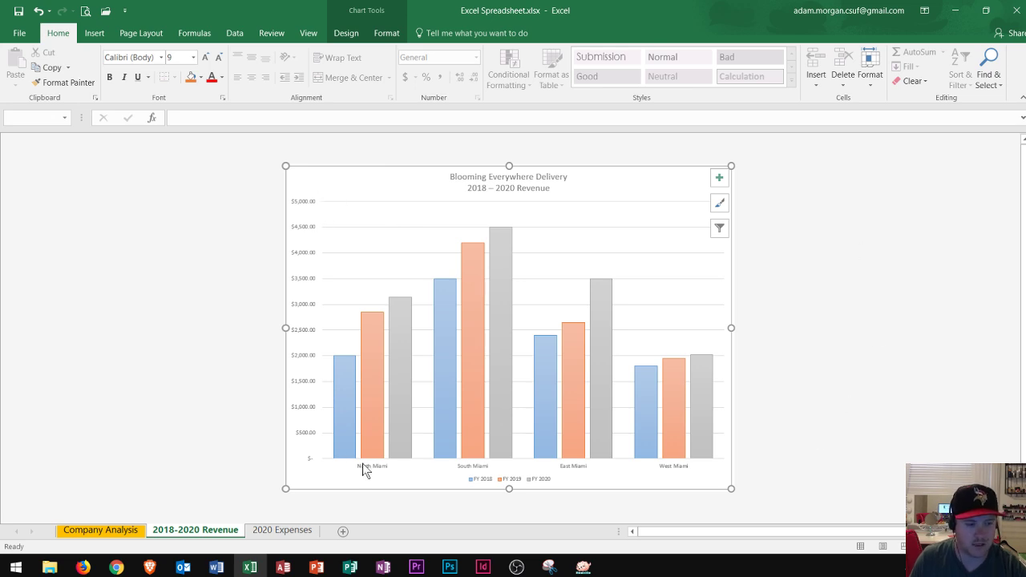
mouse_move(343, 402)
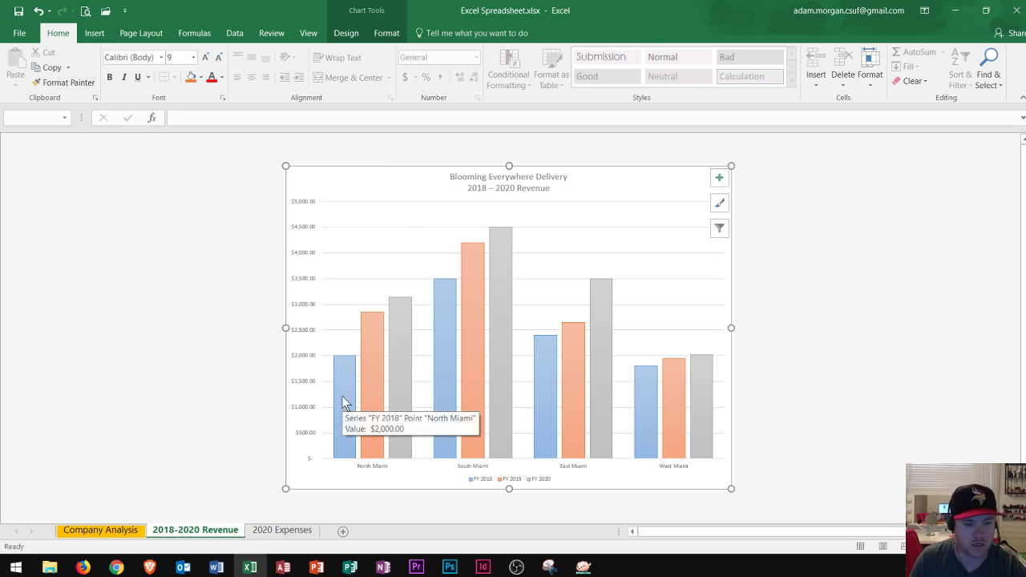
left_click(267, 528)
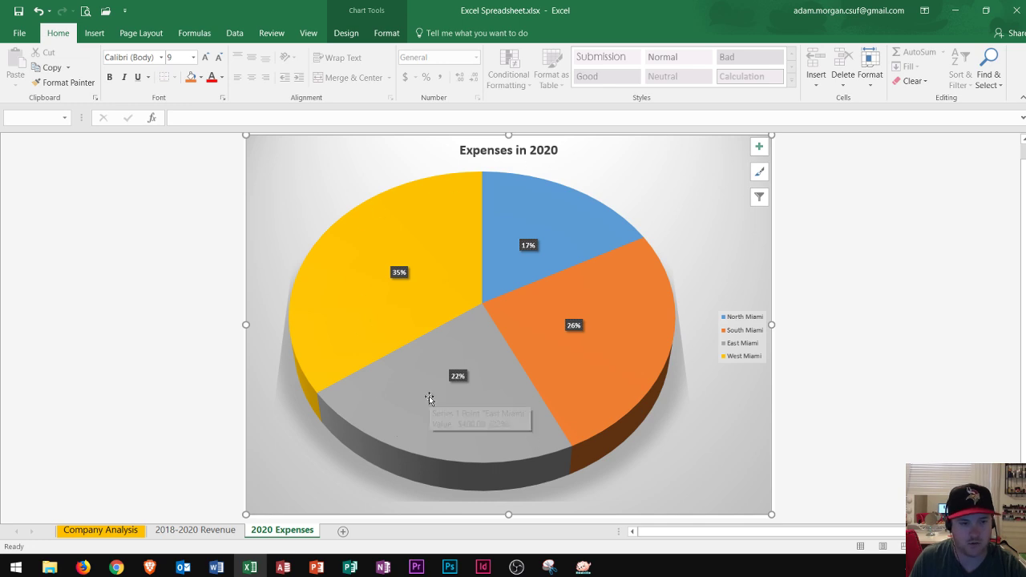
left_click(116, 532)
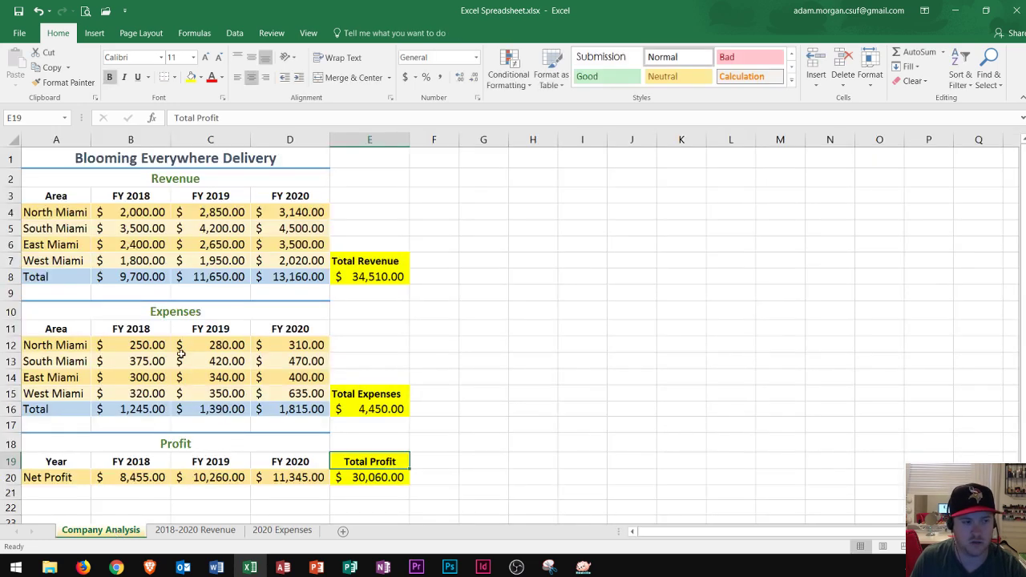